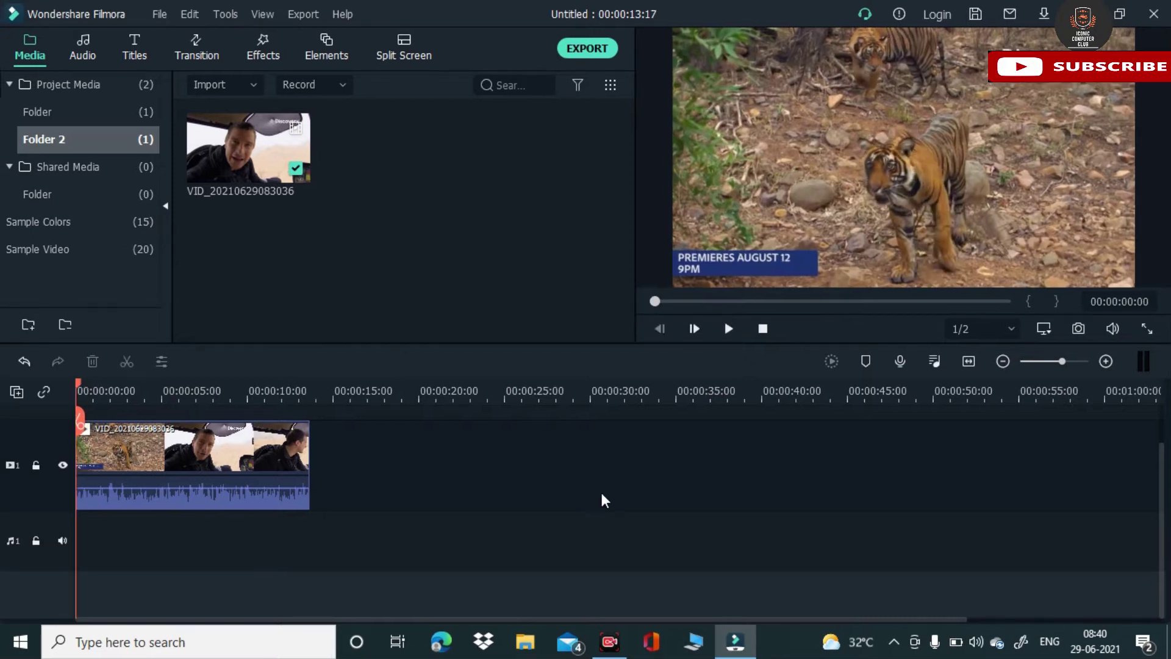
# Preview the original clip's sound and detach its audio onto a separate track.
pyautogui.click(727, 329)
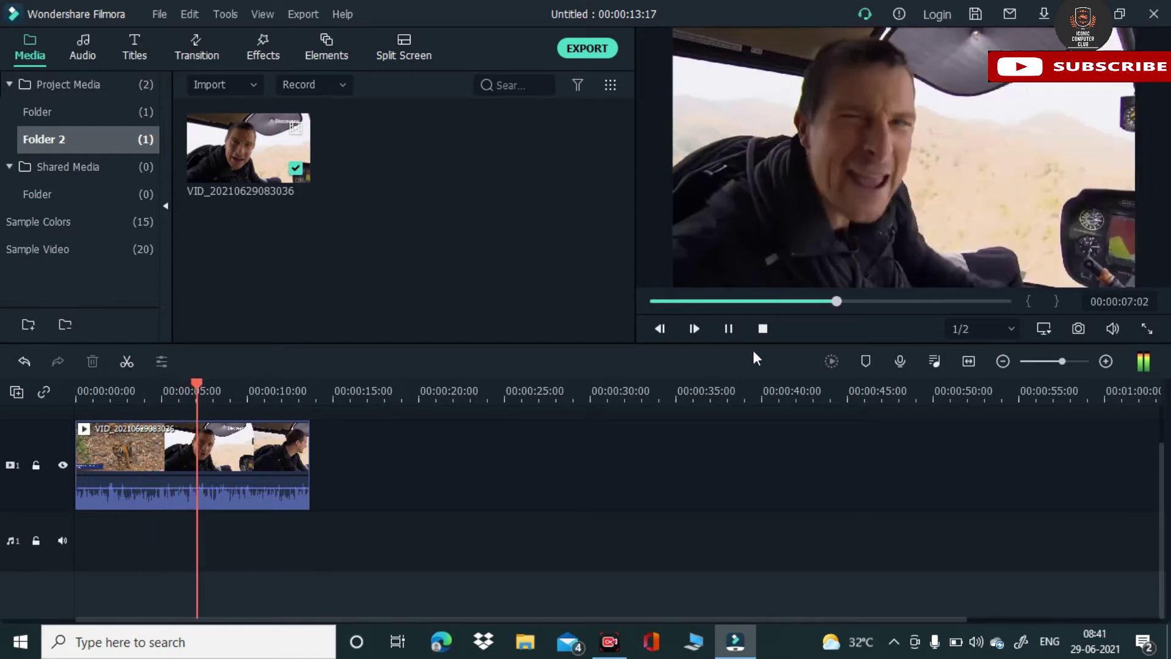
pyautogui.click(719, 331)
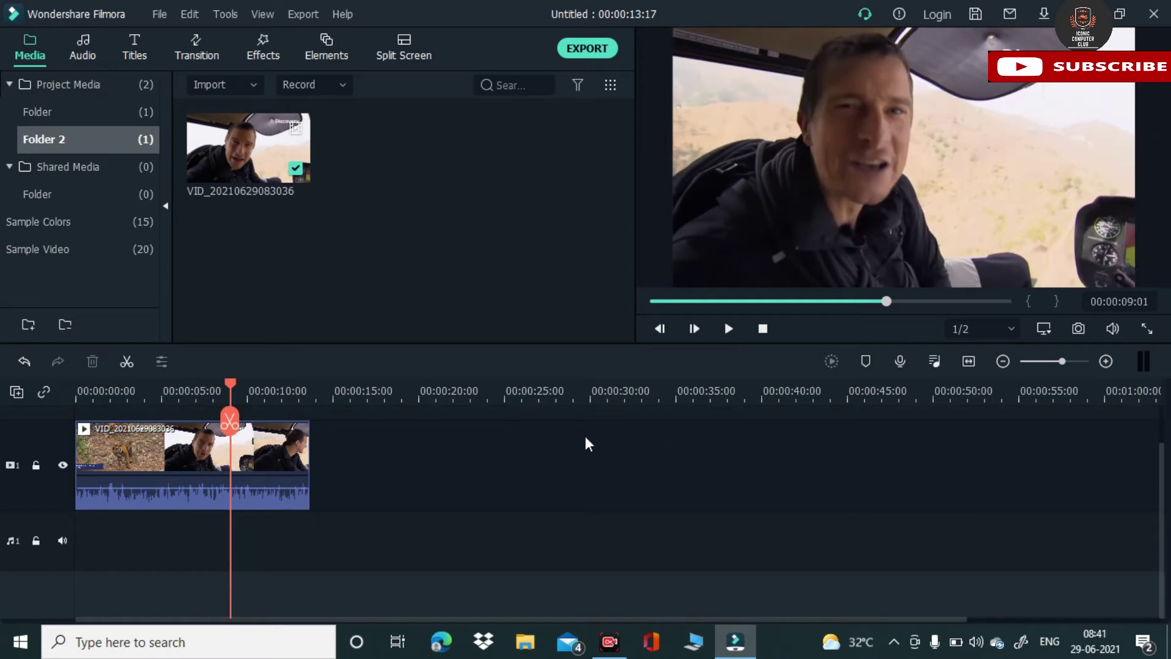
pyautogui.click(203, 475)
pyautogui.click(153, 468)
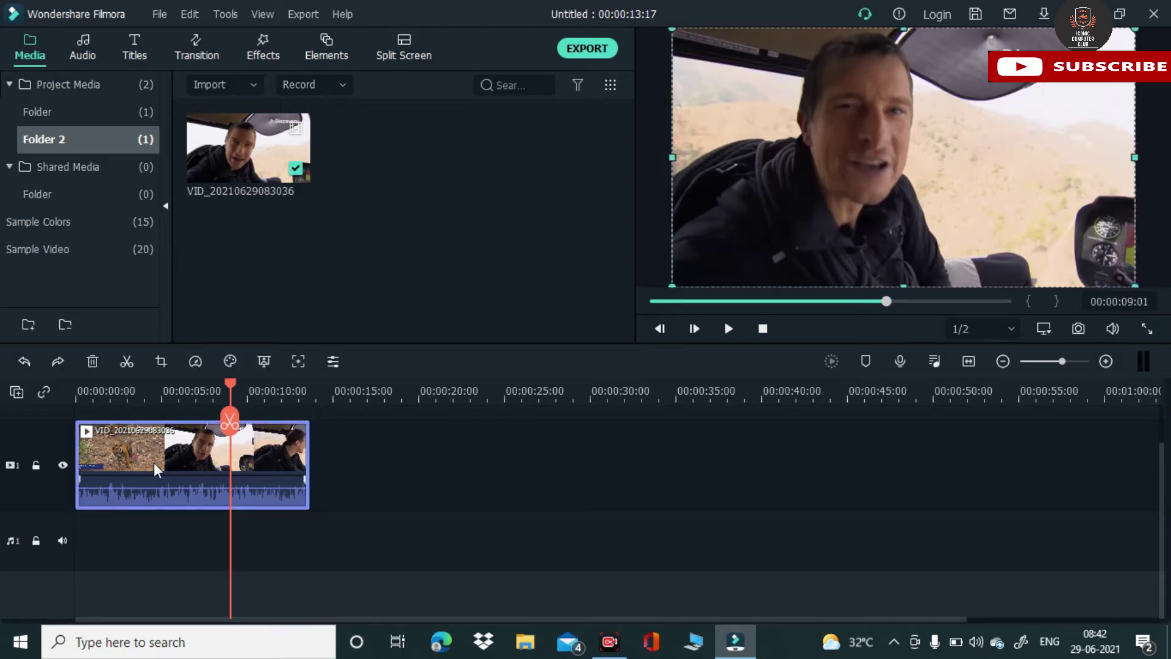
pyautogui.rightClick(153, 463)
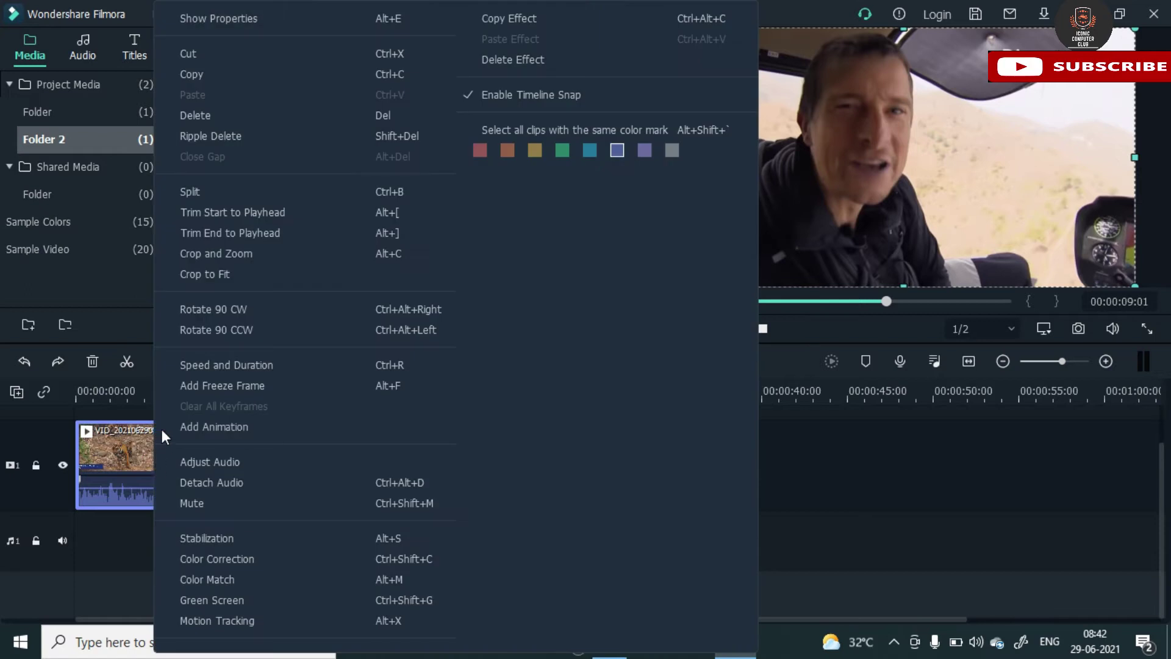
pyautogui.click(279, 485)
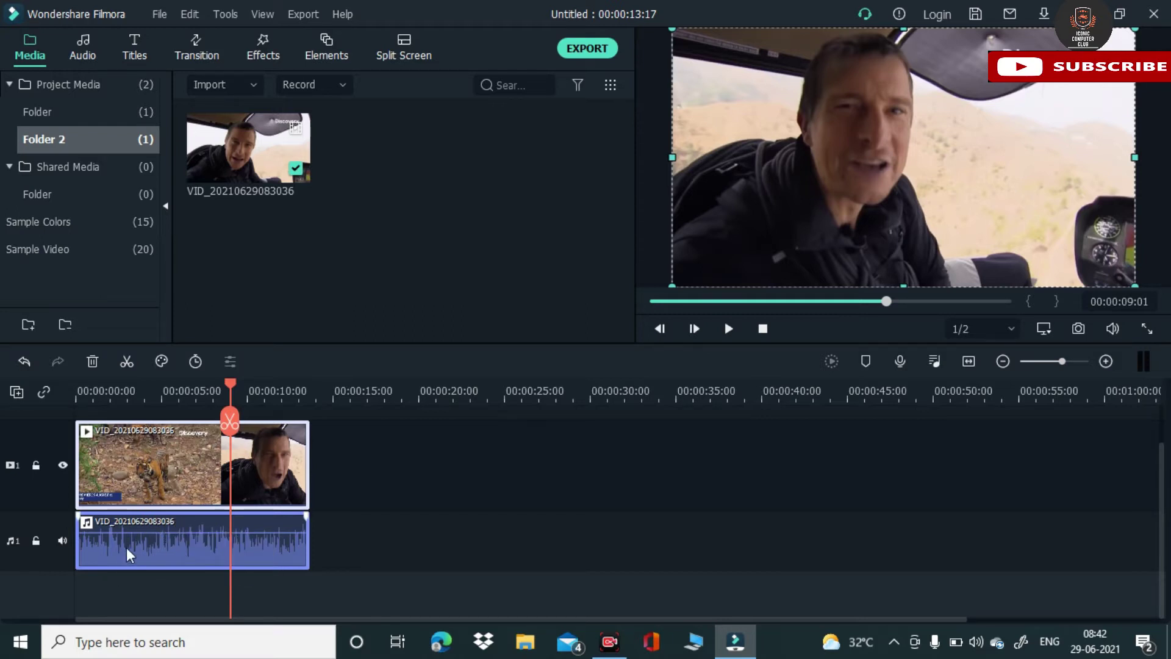
# Enable background noise removal in the detached audio's adjustment settings and preview the sound from the start.
pyautogui.click(201, 538)
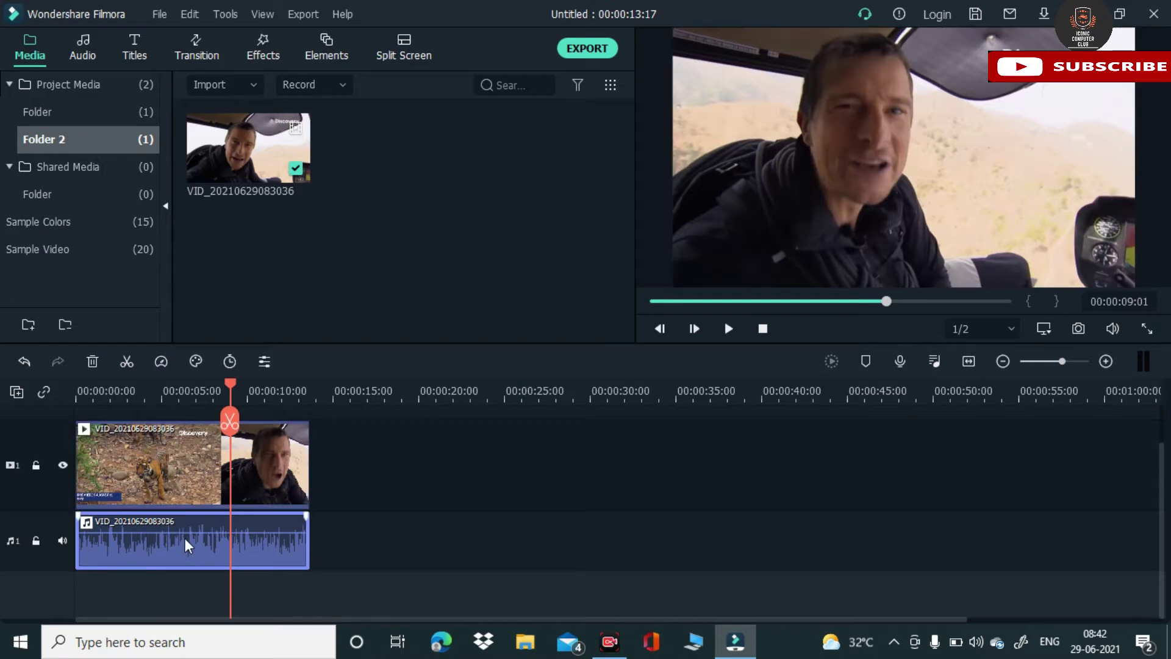
pyautogui.moveTo(180, 530)
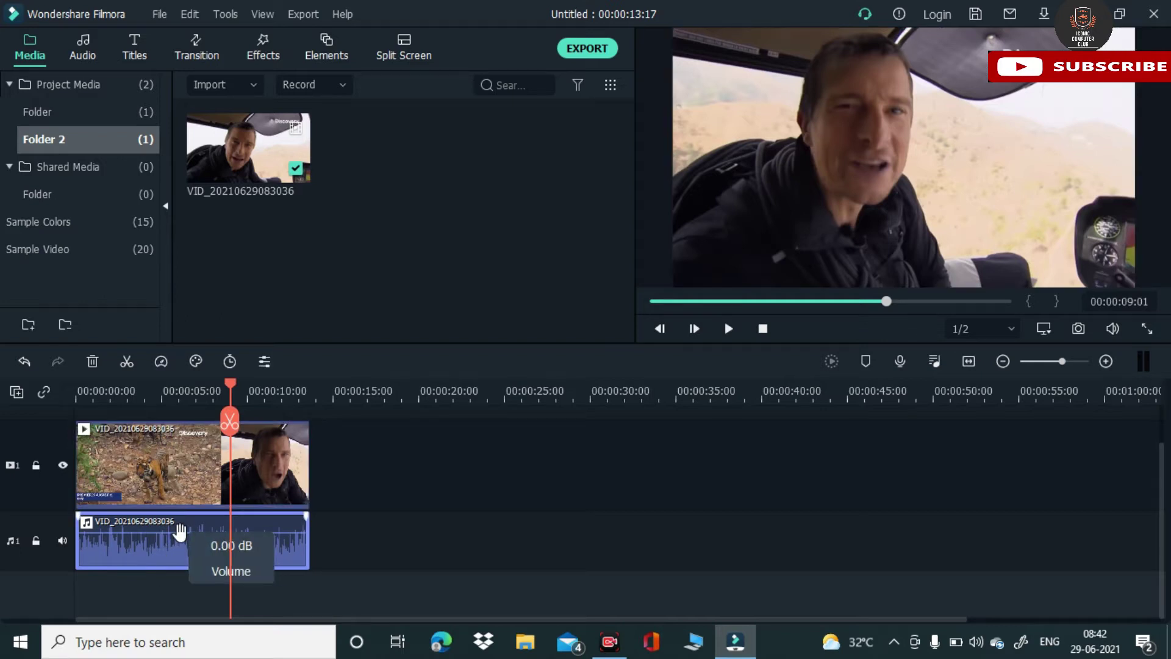
pyautogui.rightClick(151, 531)
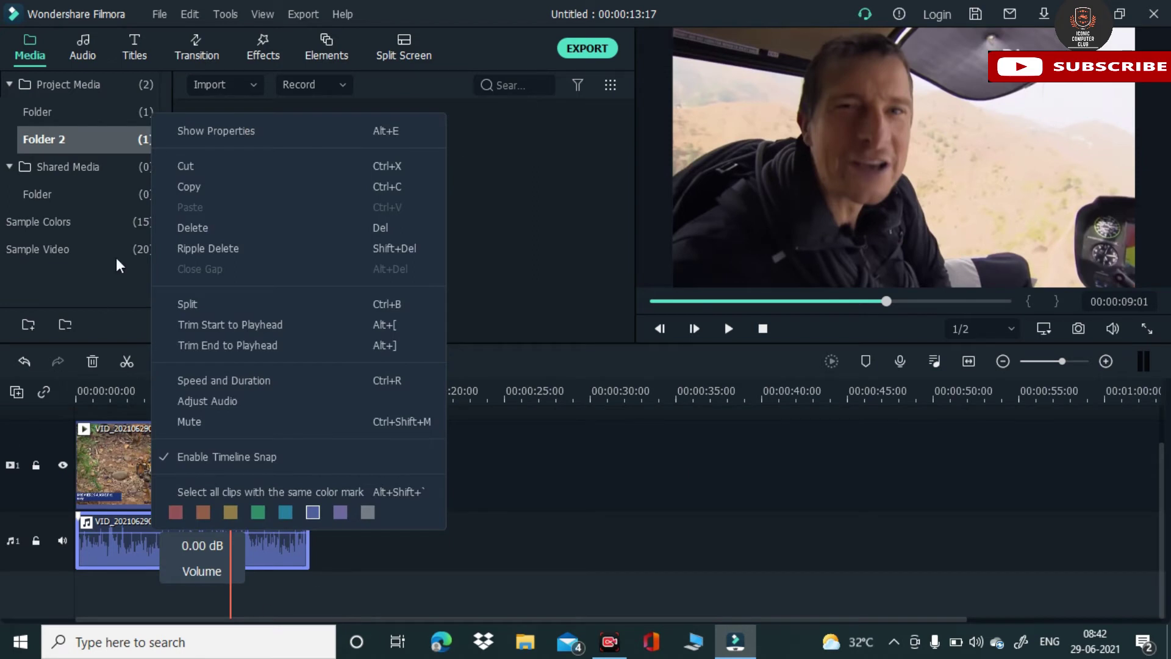
pyautogui.click(229, 401)
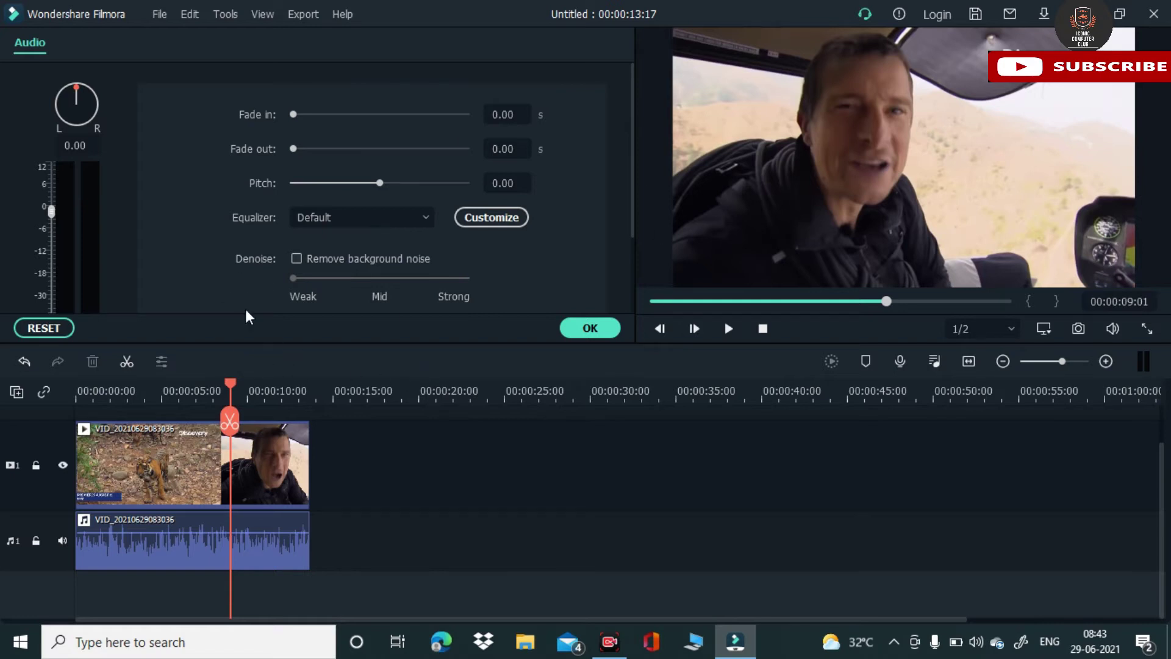
pyautogui.click(296, 258)
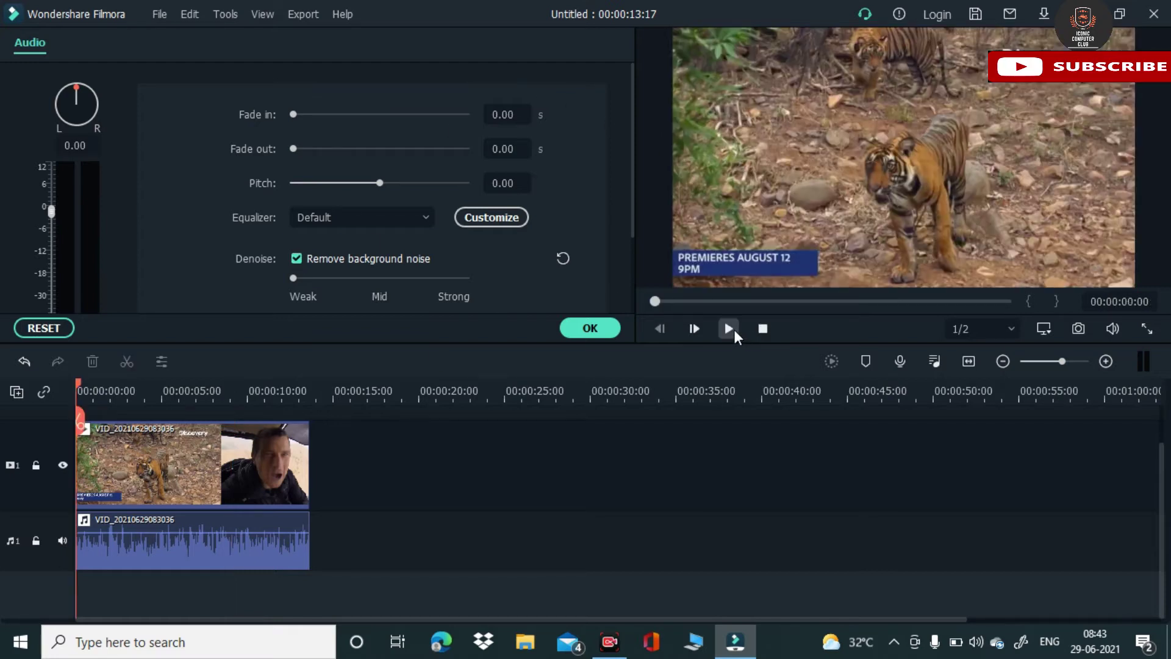
pyautogui.click(730, 330)
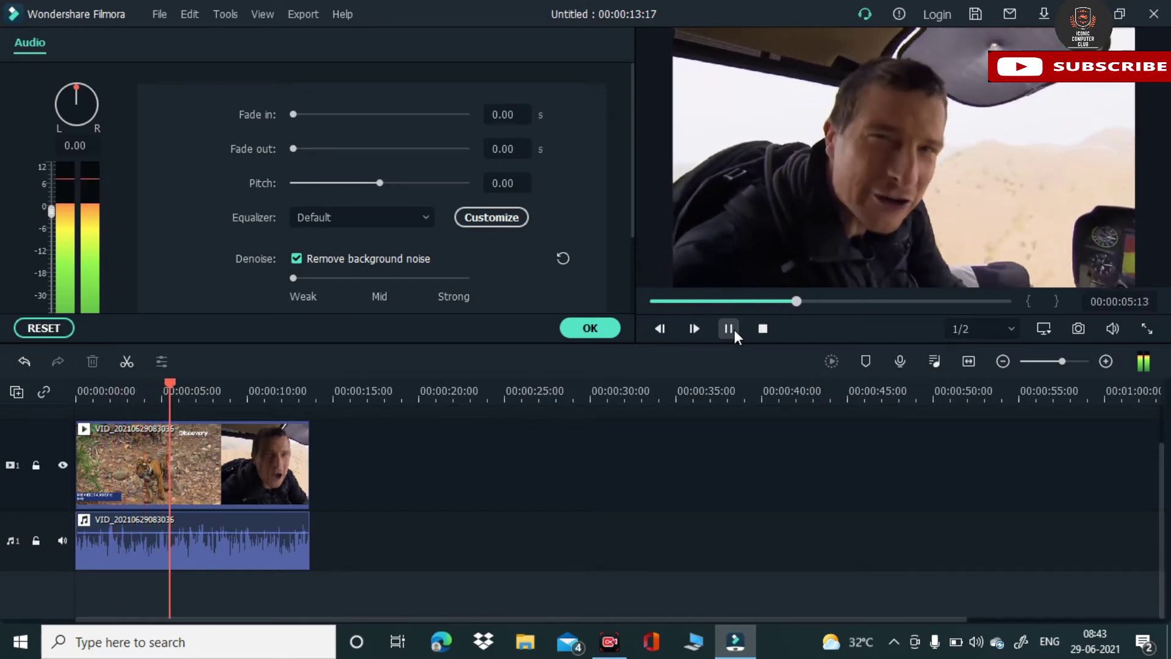
pyautogui.click(735, 333)
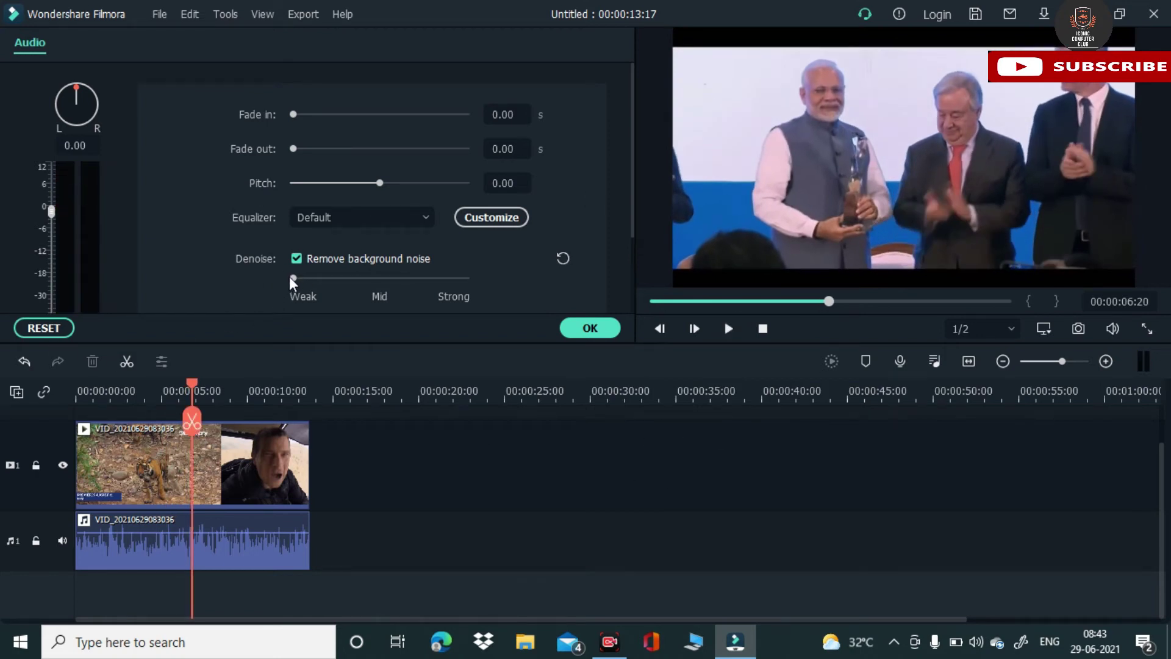
# Set the detached audio's denoise strength to Mid, apply it, and play the video from the start.
pyautogui.click(379, 278)
pyautogui.click(591, 328)
pyautogui.click(647, 300)
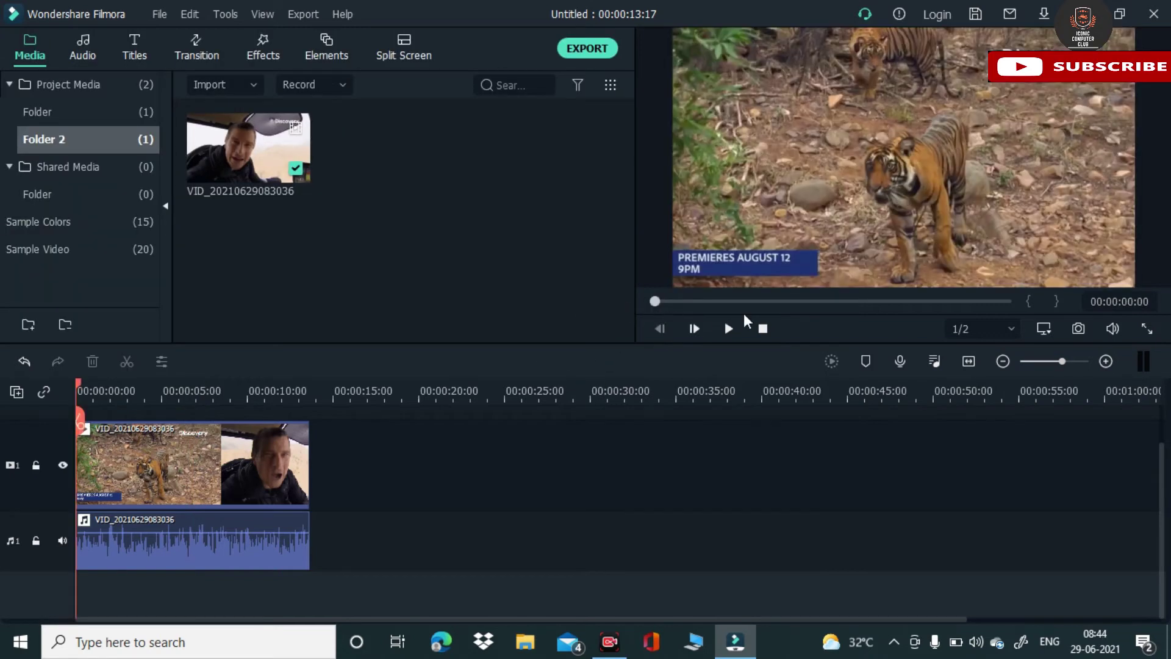
pyautogui.click(728, 328)
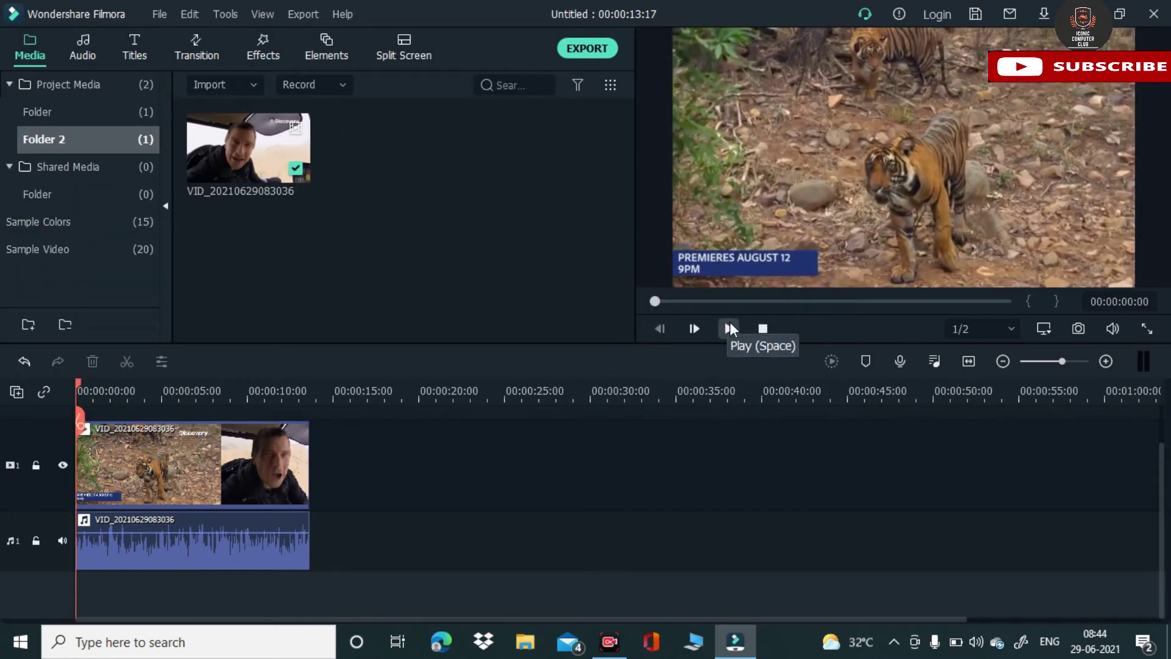
pyautogui.click(728, 329)
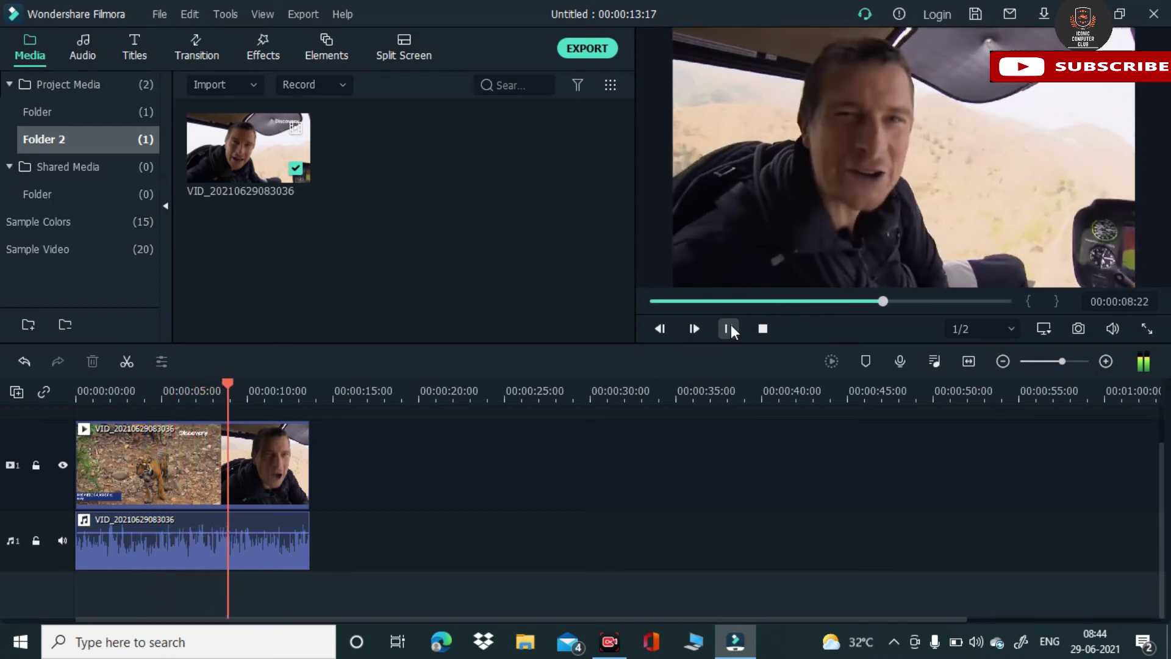
pyautogui.click(730, 330)
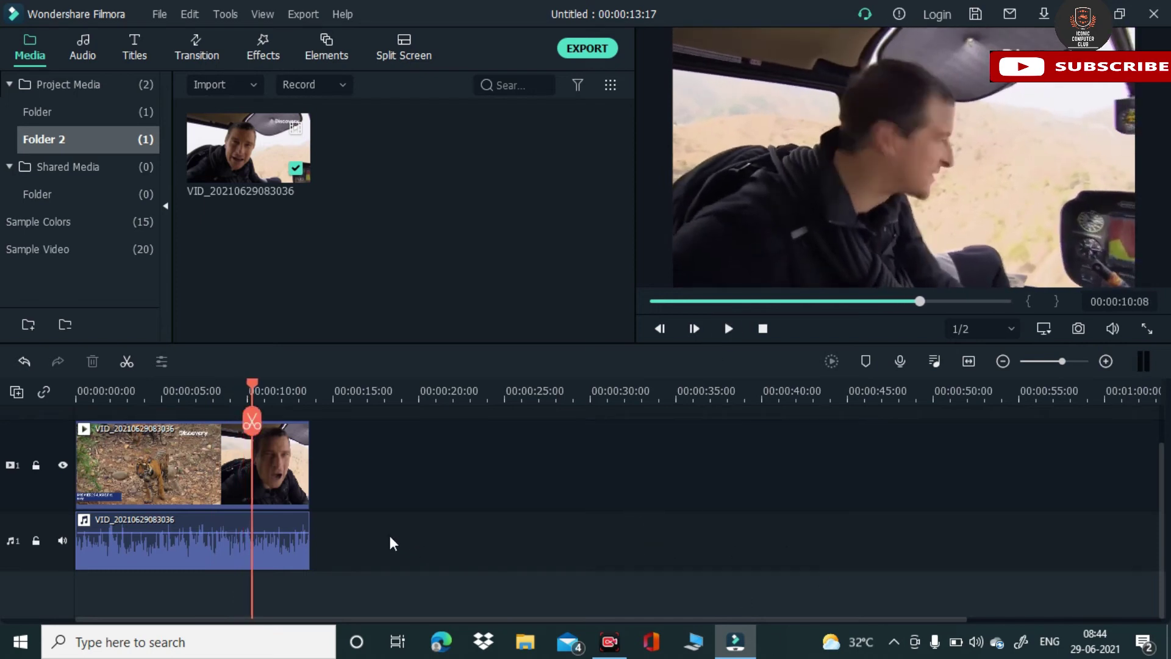
# Set the detached audio's denoise strength to Strong, apply it, and replay the video from the start.
pyautogui.rightClick(194, 547)
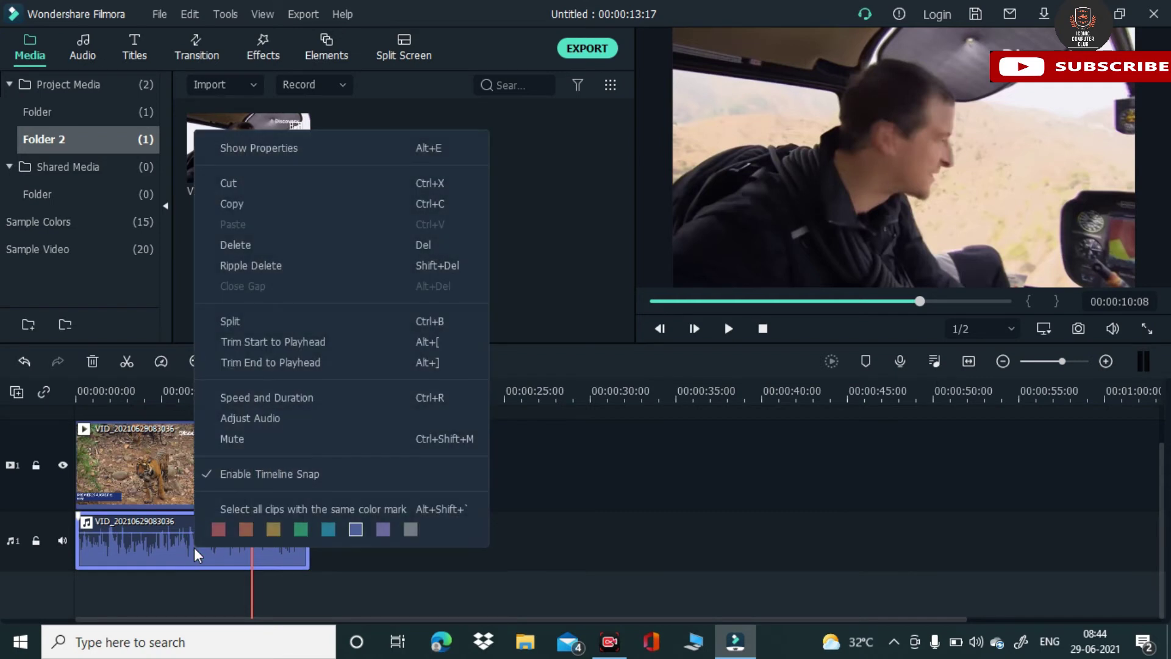
pyautogui.click(268, 417)
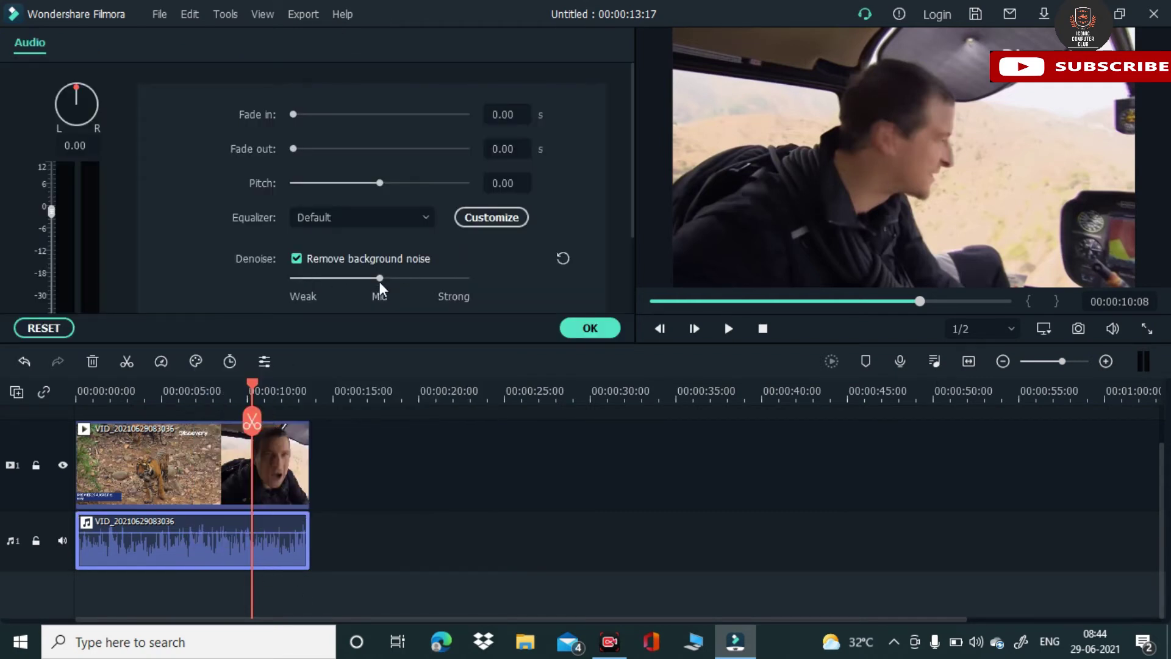
pyautogui.click(467, 277)
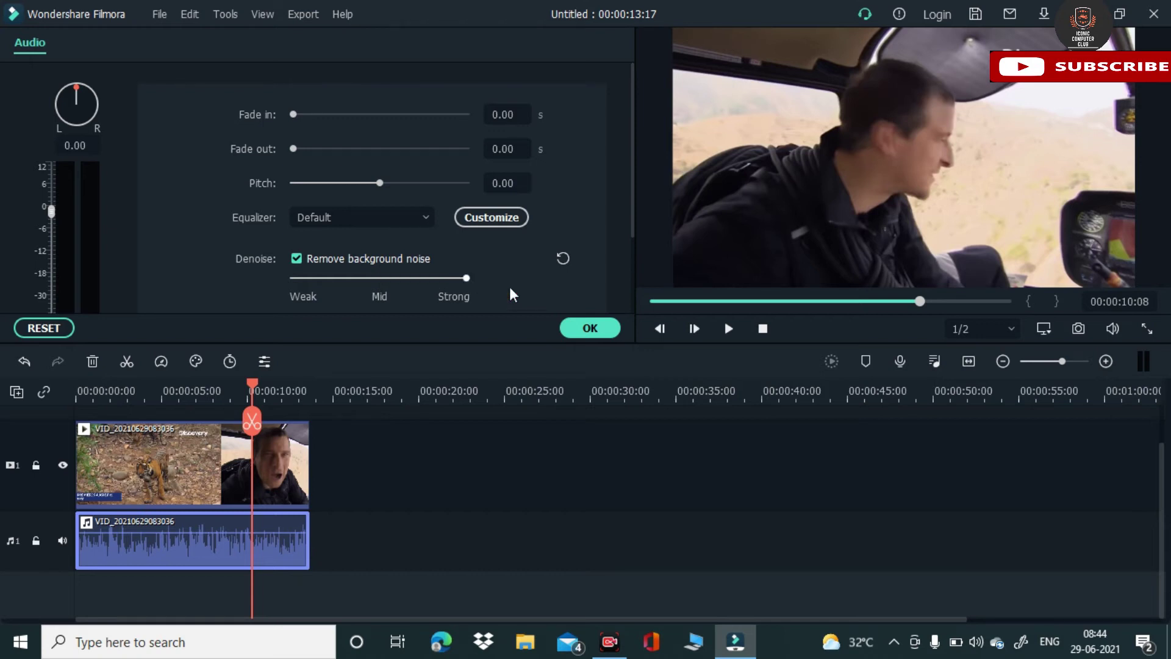
pyautogui.click(583, 328)
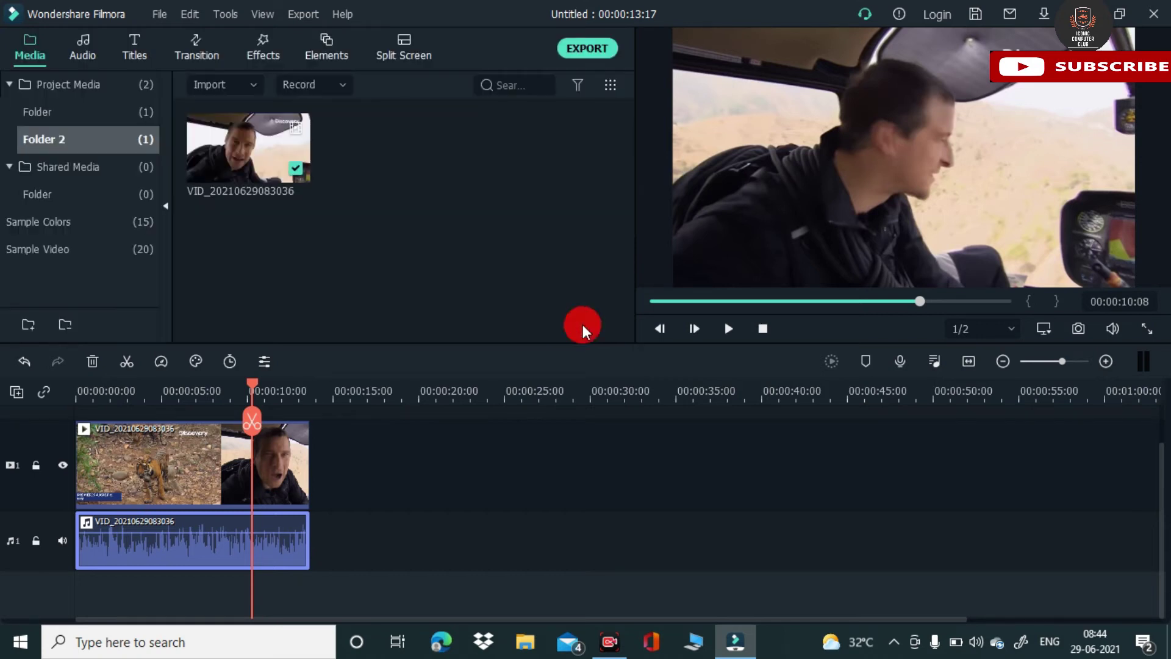
pyautogui.click(652, 301)
pyautogui.click(726, 329)
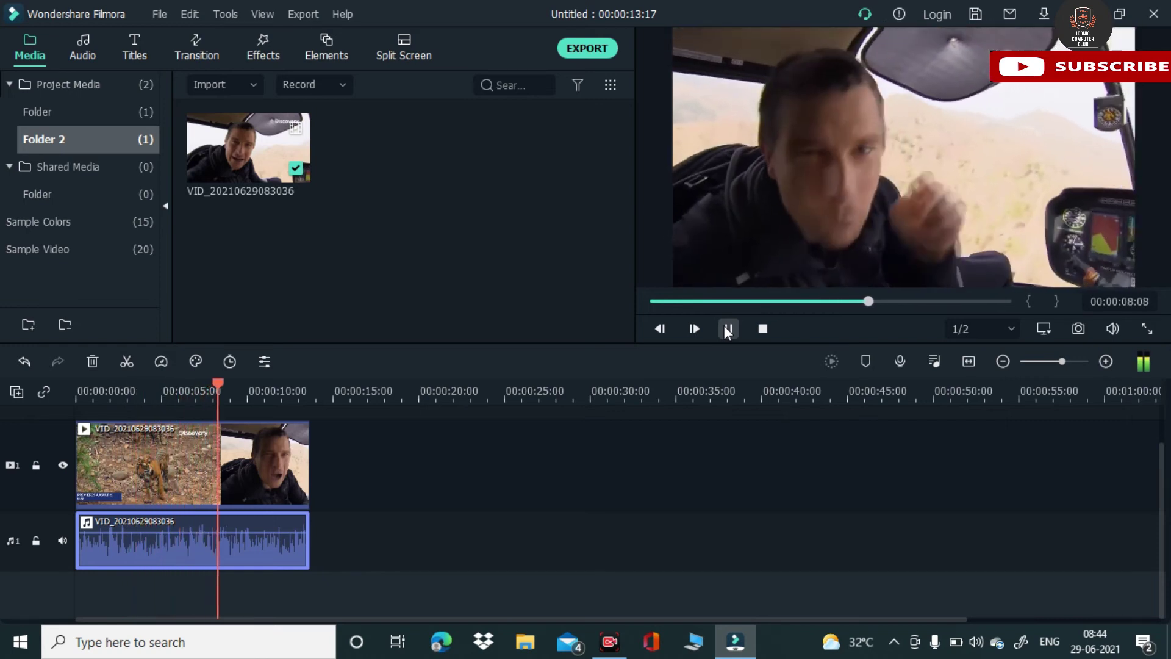
pyautogui.click(727, 329)
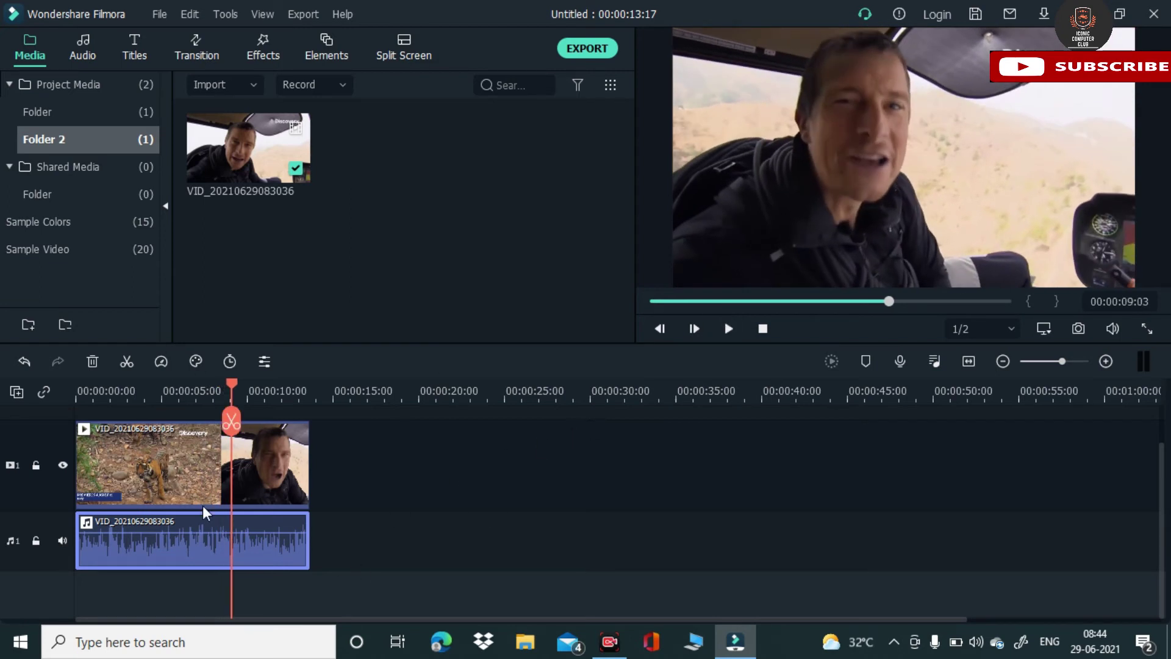
# Customize the detached audio's equalizer: 63 at 5.40, 125 at 11.40, 250 at 11.70, 500 at 6.60, 1k at 2.10, 2k at -1.80, 4k at -2.40.
pyautogui.rightClick(190, 539)
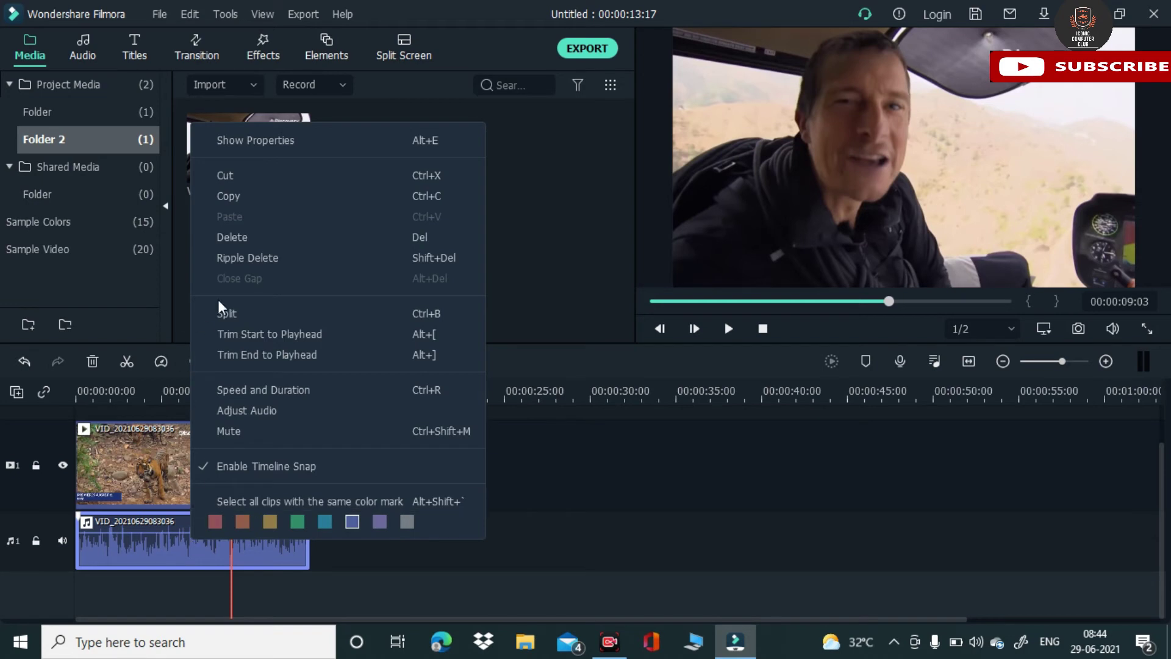
pyautogui.click(264, 410)
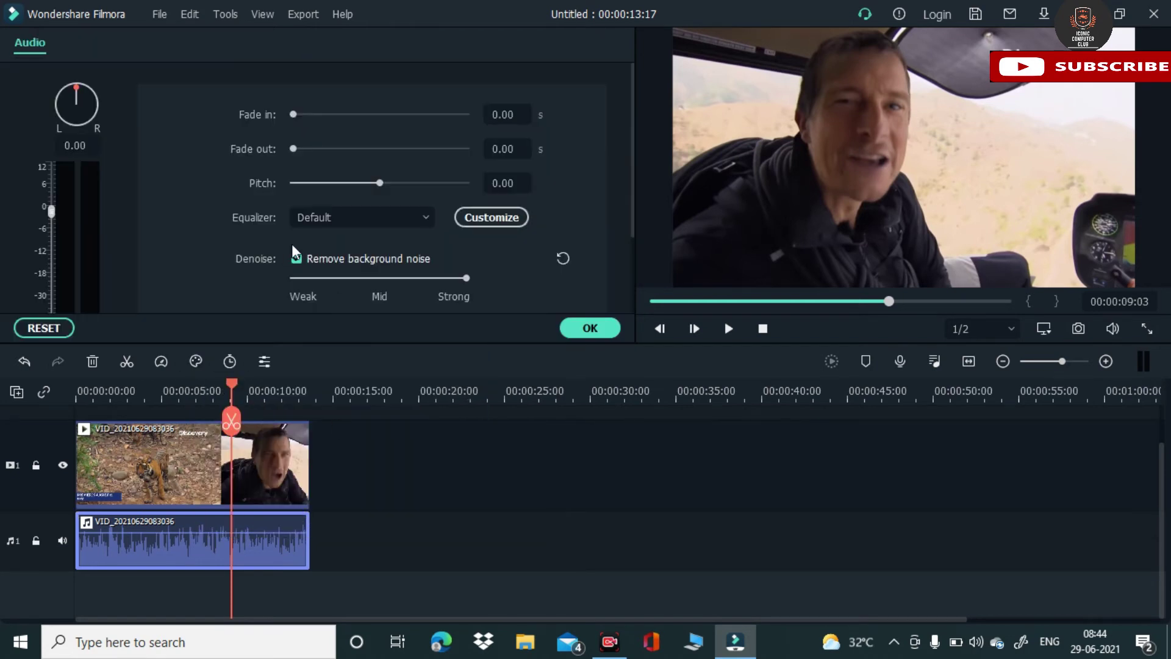
pyautogui.click(492, 218)
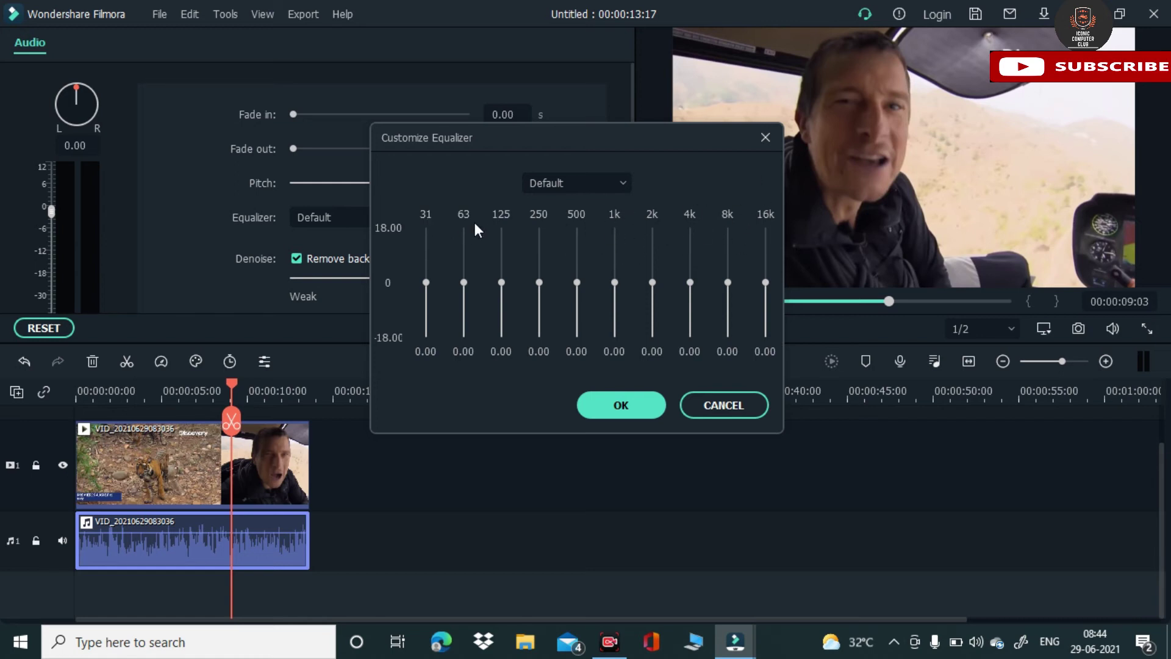
pyautogui.moveTo(462, 280); pyautogui.dragTo(690, 289)
pyautogui.click(652, 283)
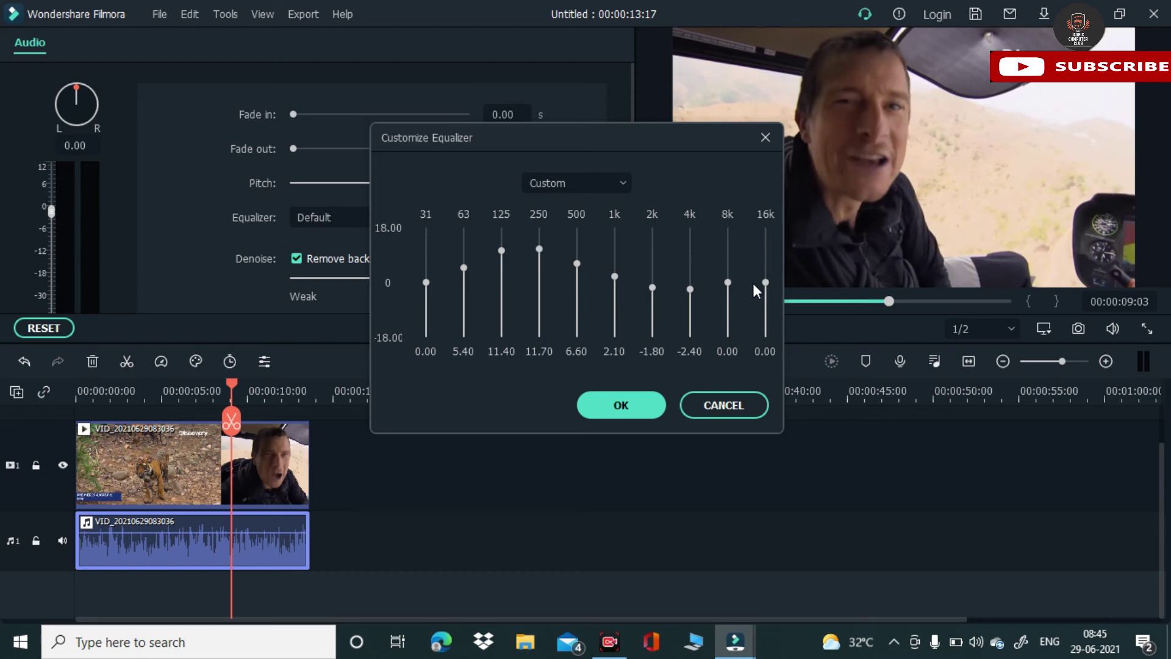
pyautogui.click(623, 406)
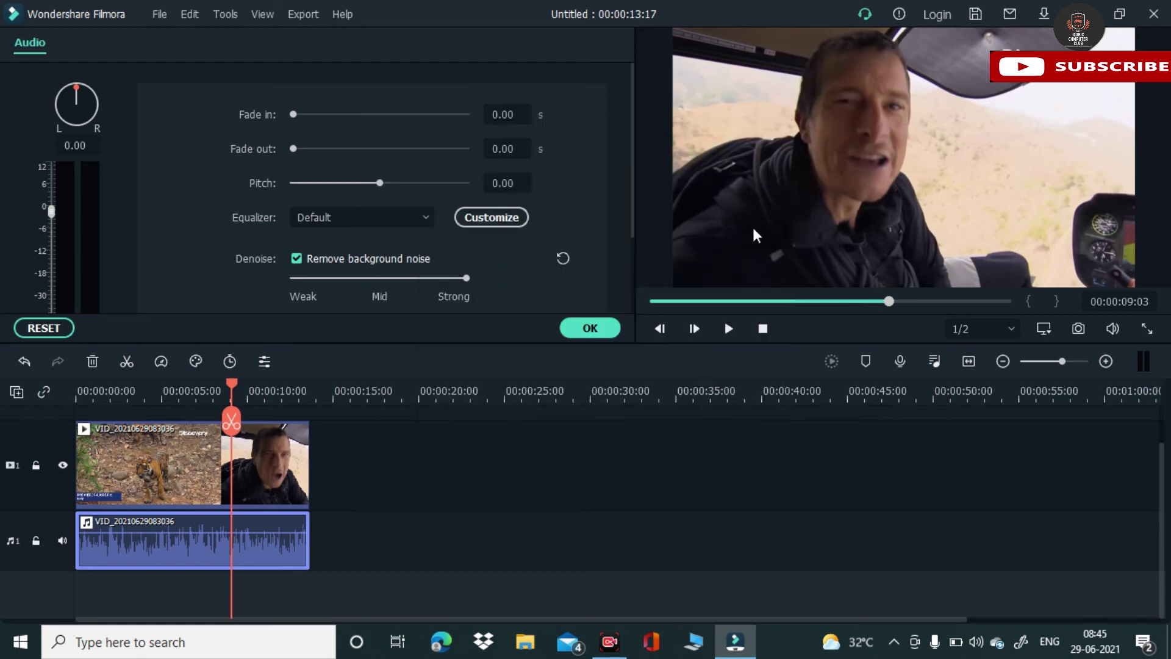
# Play the video from the start to check the equalized sound and apply the audio adjustments.
pyautogui.click(651, 303)
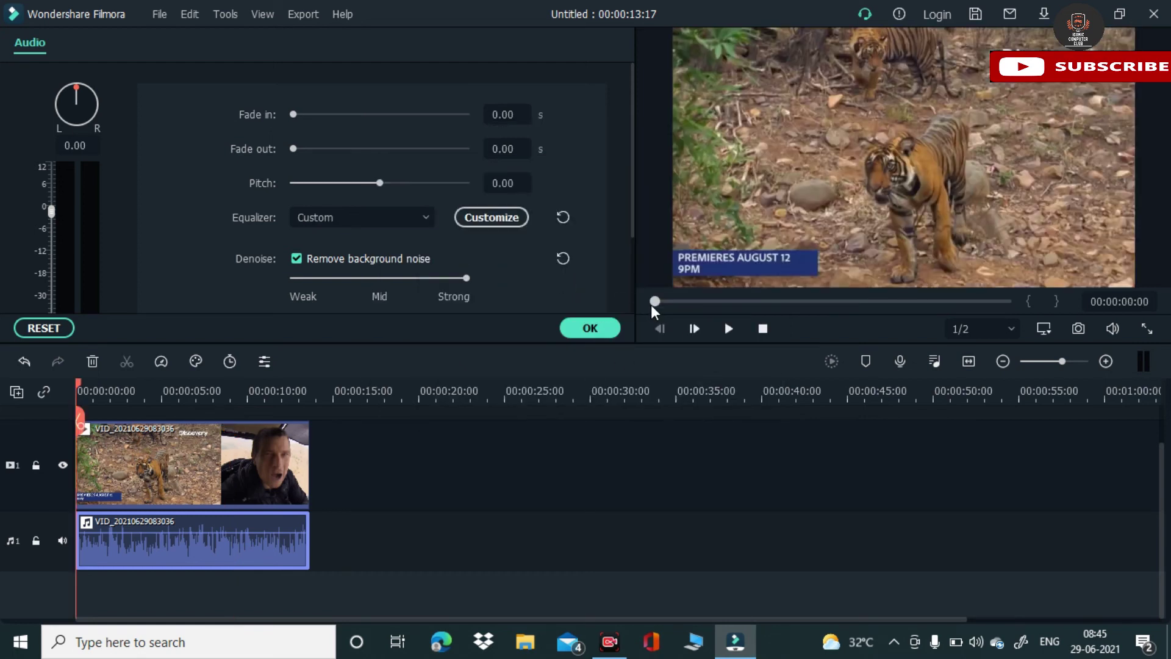
pyautogui.click(728, 328)
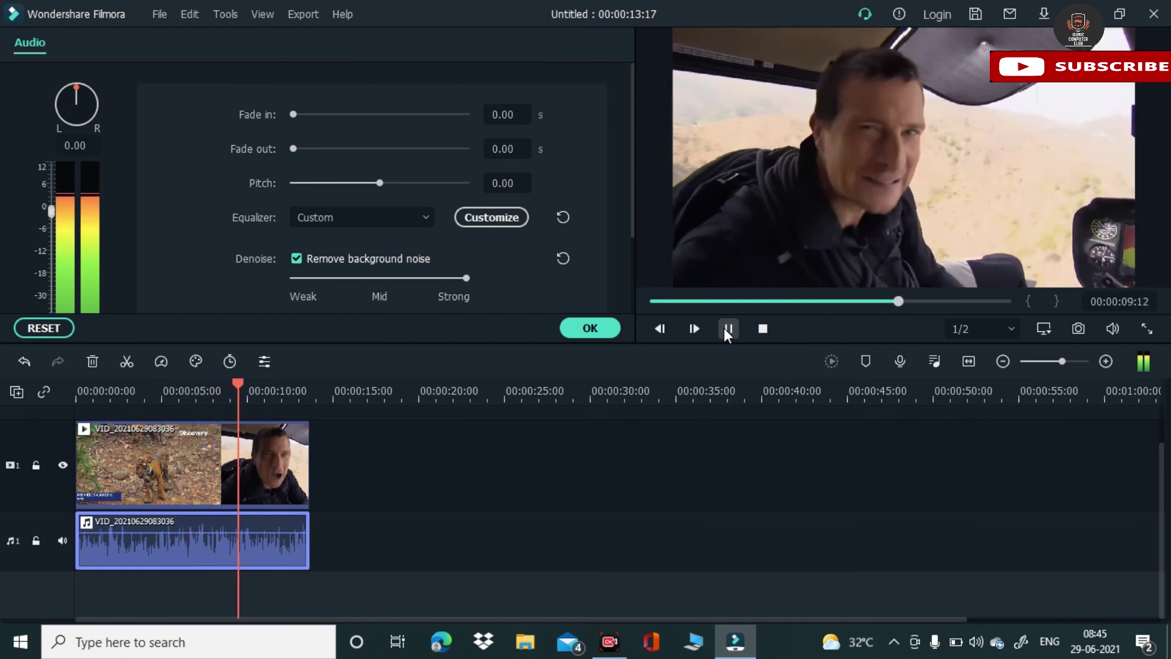
pyautogui.click(727, 329)
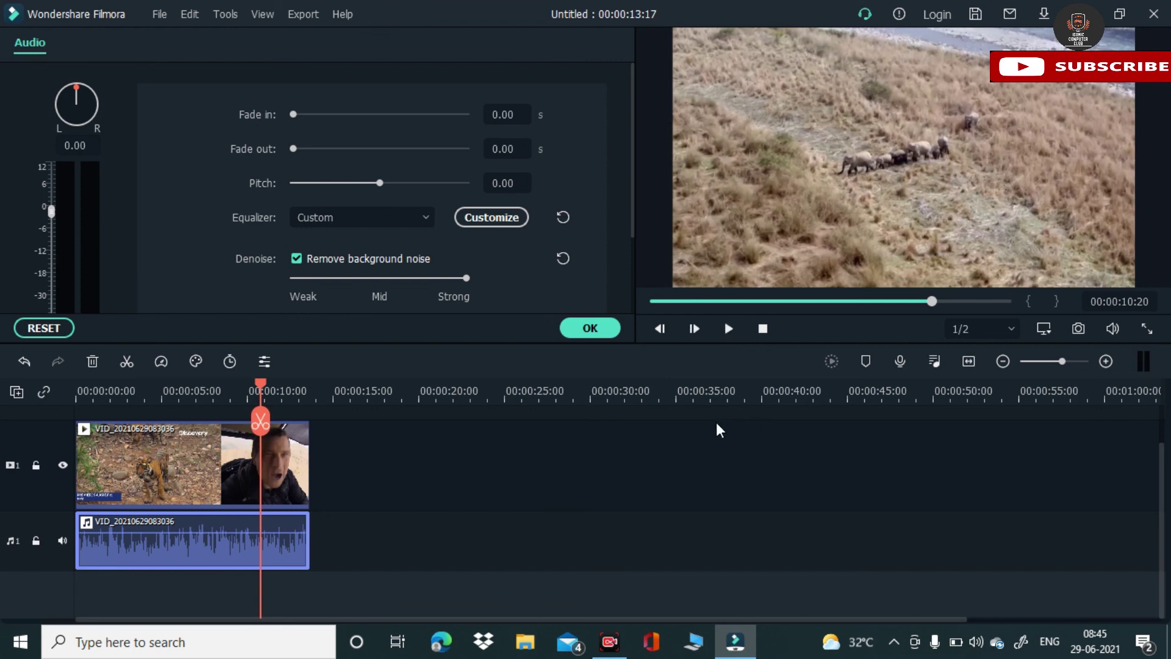
pyautogui.click(588, 329)
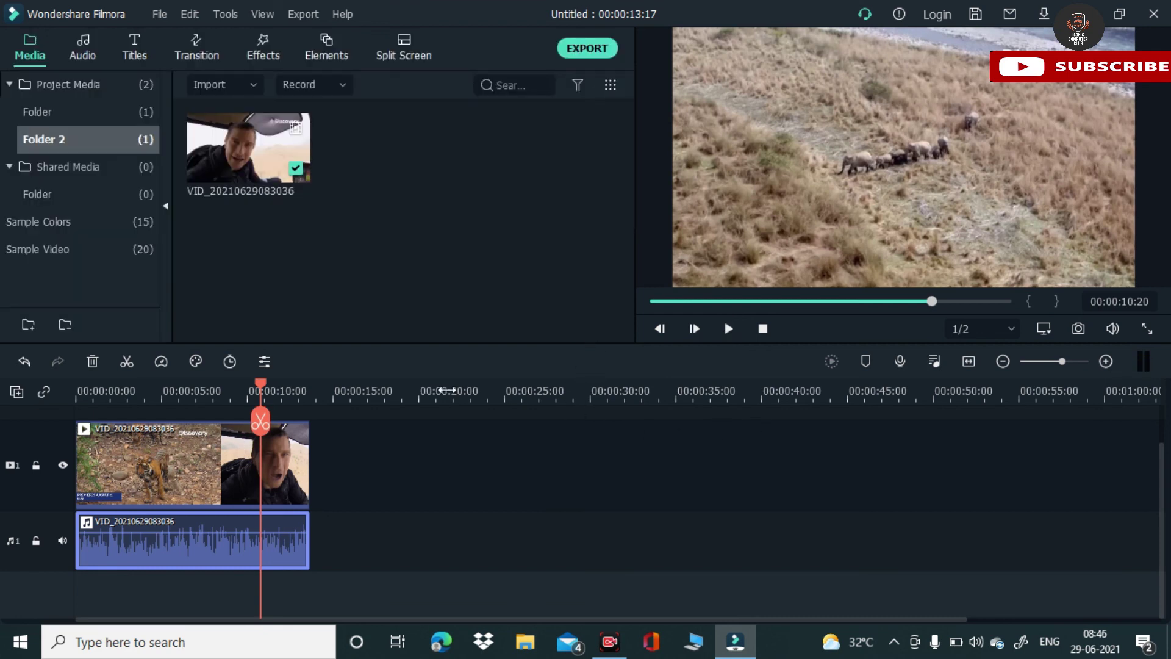